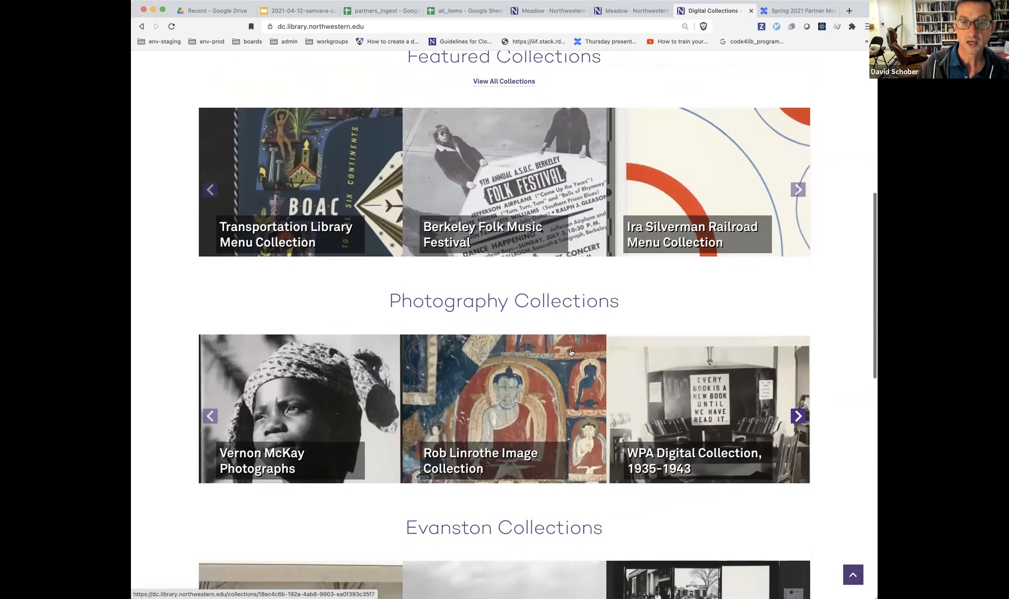
# Switch to the production Meadow dashboard and examine its repository growth chart and Digital Collections traffic for the last 30 days.
pyautogui.scroll(10, 802, 240)
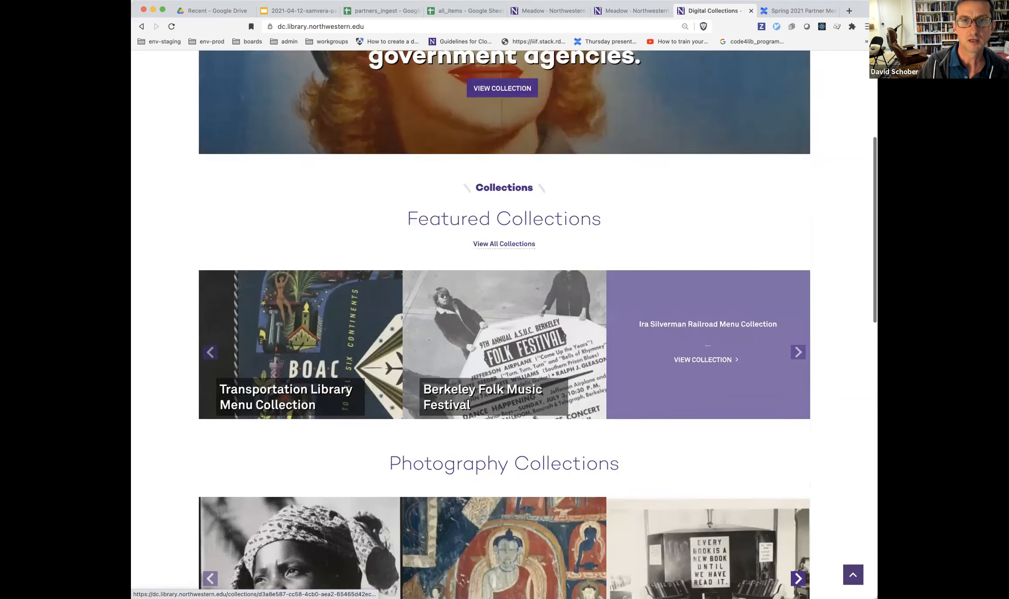
pyautogui.click(646, 12)
pyautogui.scroll(1, 600, 233)
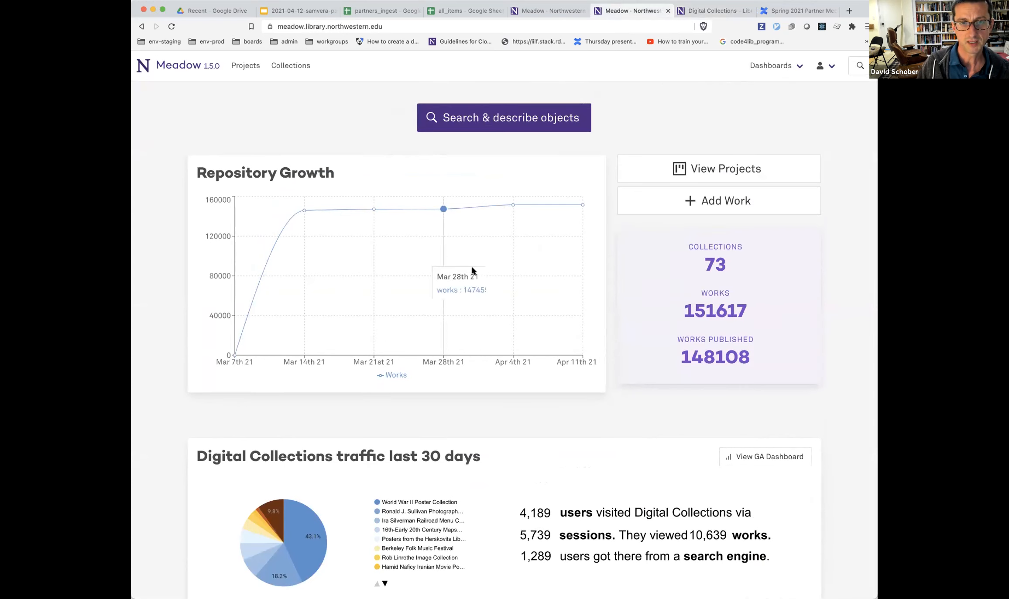
pyautogui.scroll(-2, 471, 266)
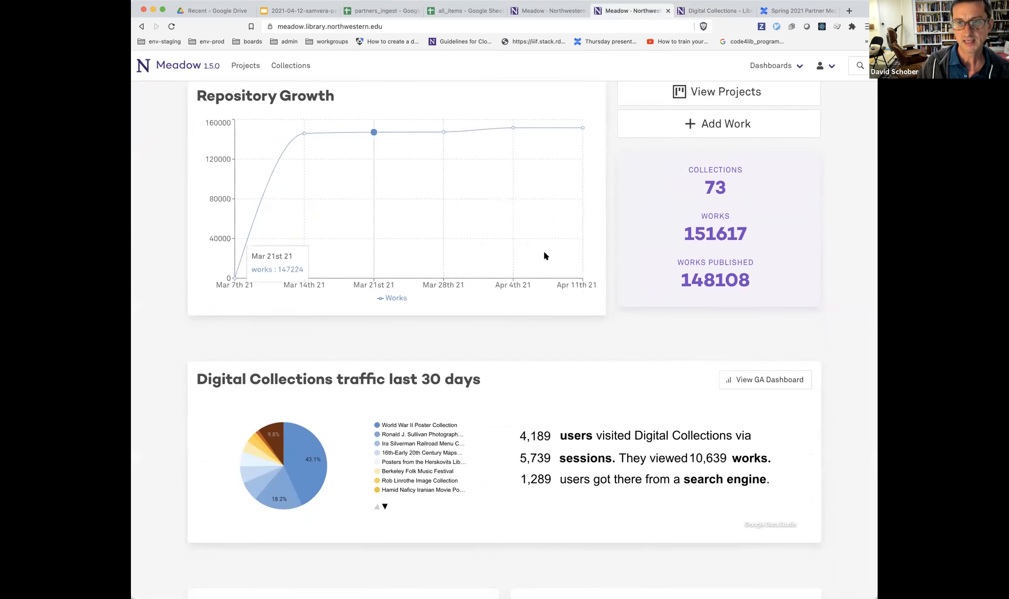
pyautogui.scroll(-1, 359, 358)
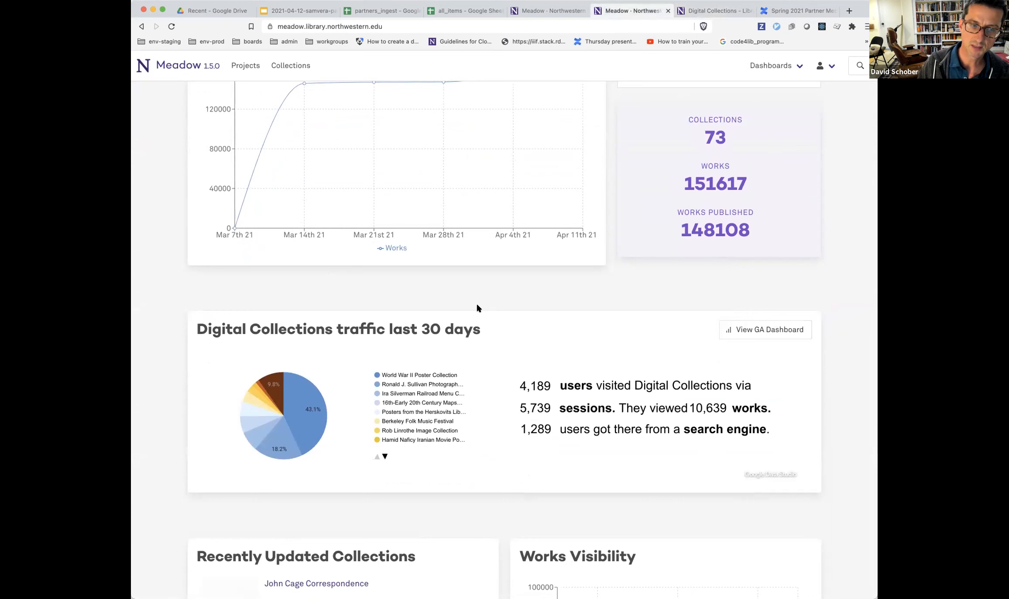
pyautogui.scroll(-1, 245, 384)
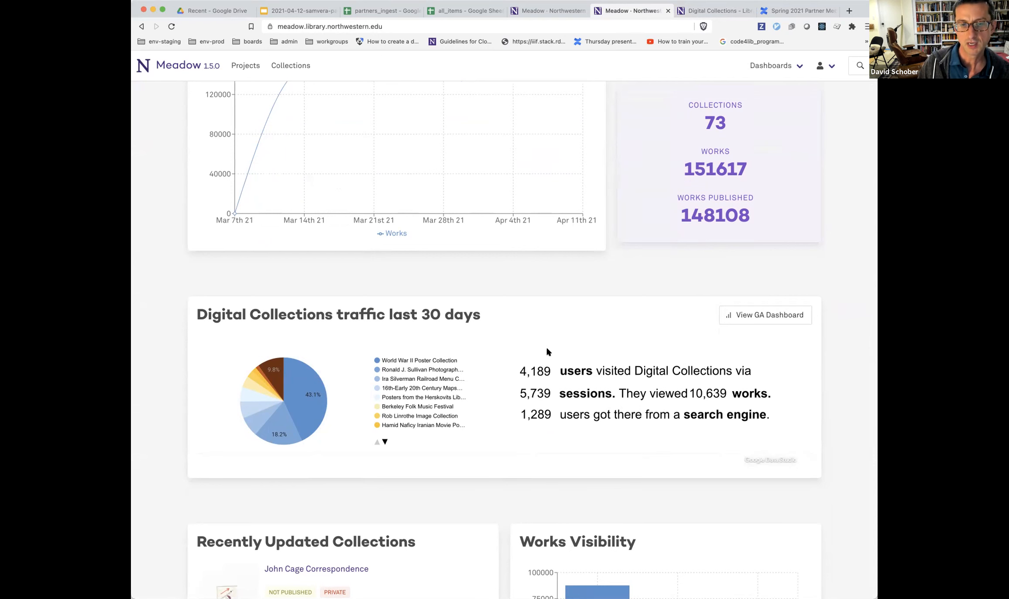
pyautogui.scroll(-2, 527, 446)
pyautogui.scroll(-1, 527, 446)
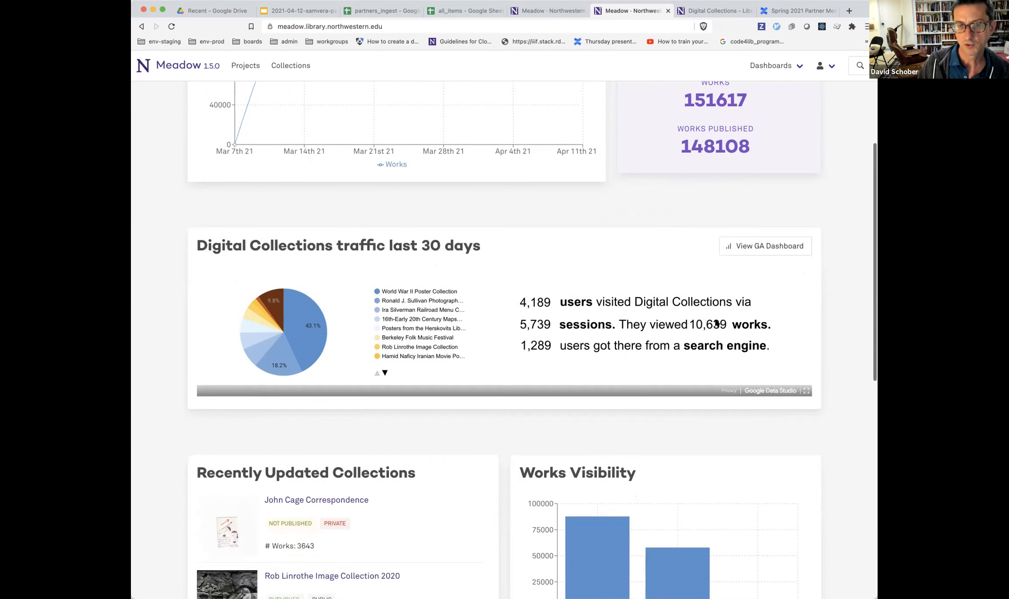
# Open the full GA dashboard, examine its traffic, top pages and audience sections, and filter it by the World War II Poster Collection slice.
pyautogui.click(749, 246)
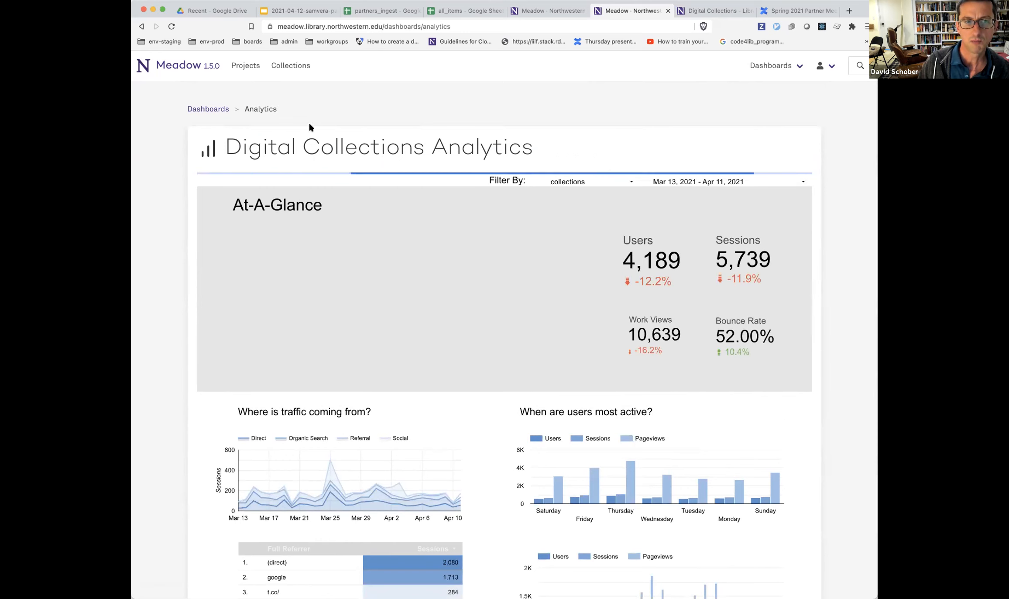
pyautogui.scroll(-2, 833, 520)
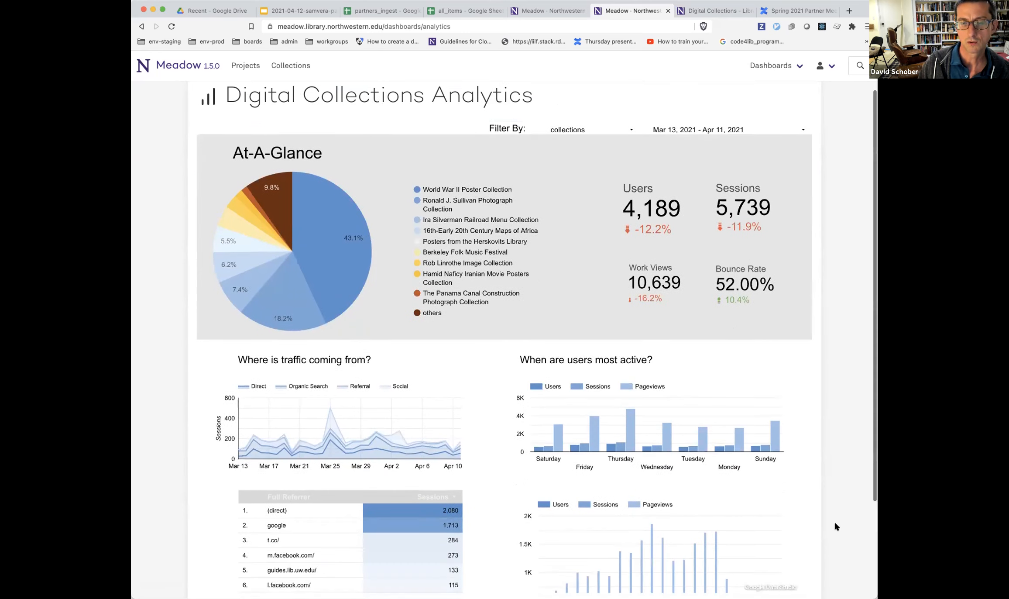
pyautogui.scroll(-5, 835, 526)
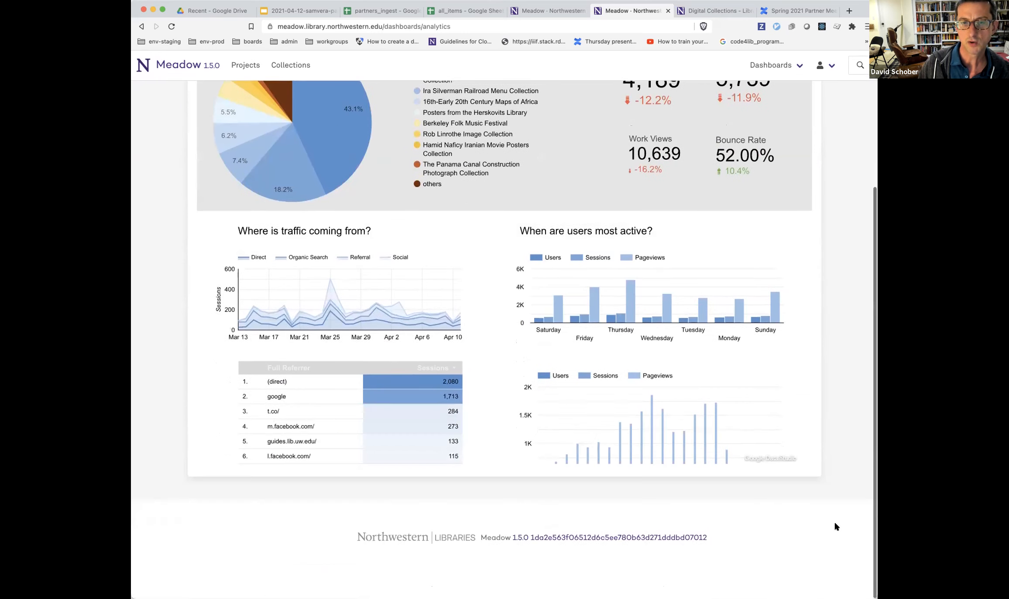
pyautogui.scroll(5, 836, 526)
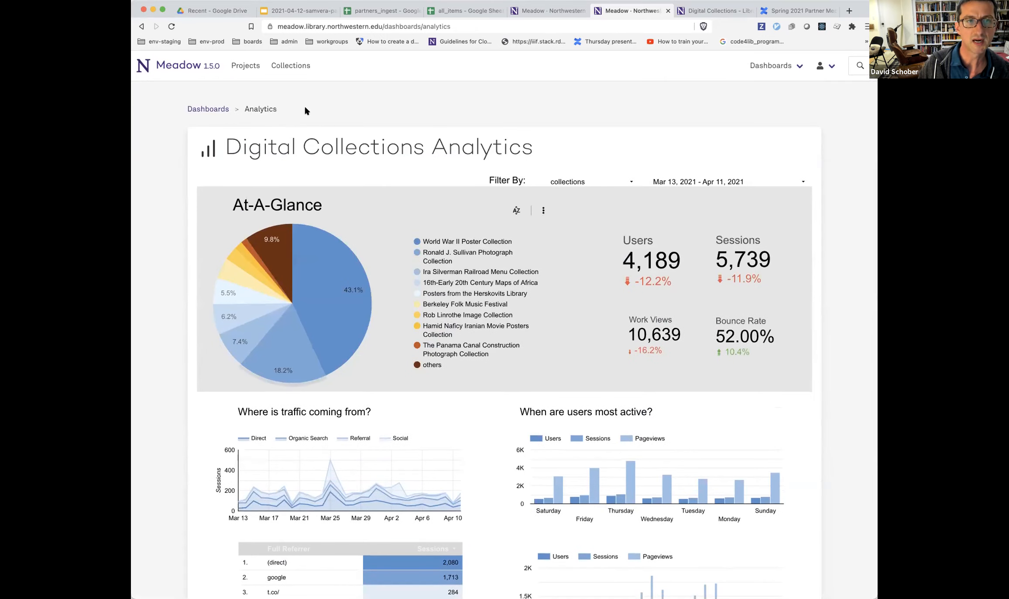
pyautogui.scroll(-10, 401, 340)
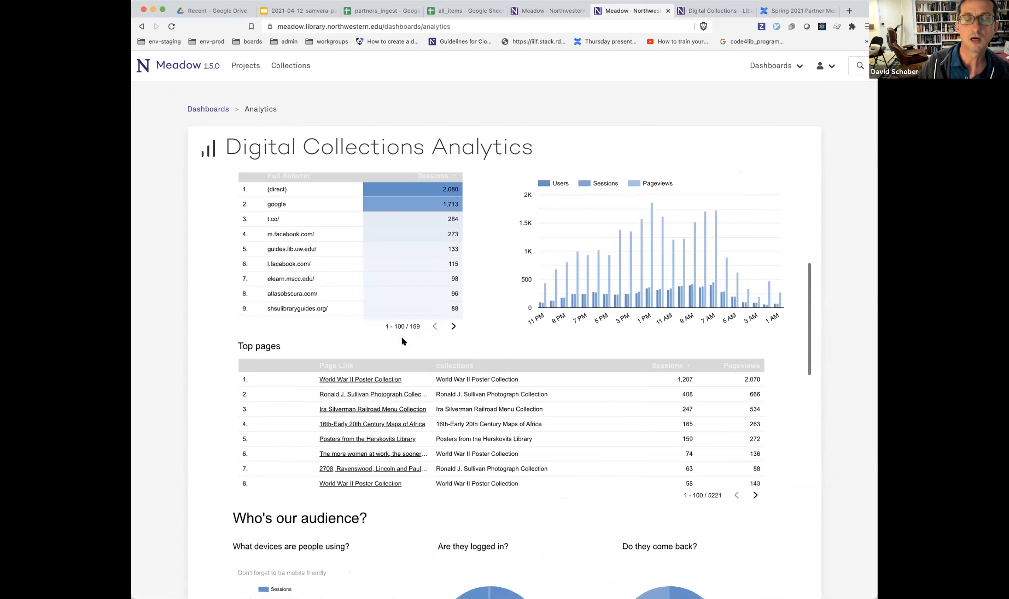
pyautogui.scroll(-5, 402, 339)
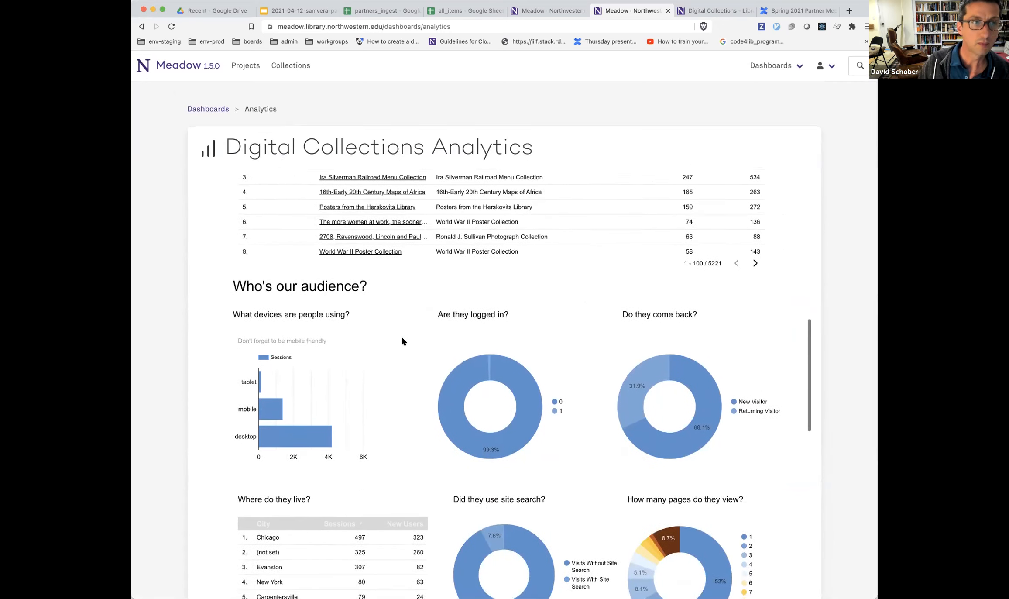
pyautogui.scroll(12, 402, 341)
pyautogui.click(141, 27)
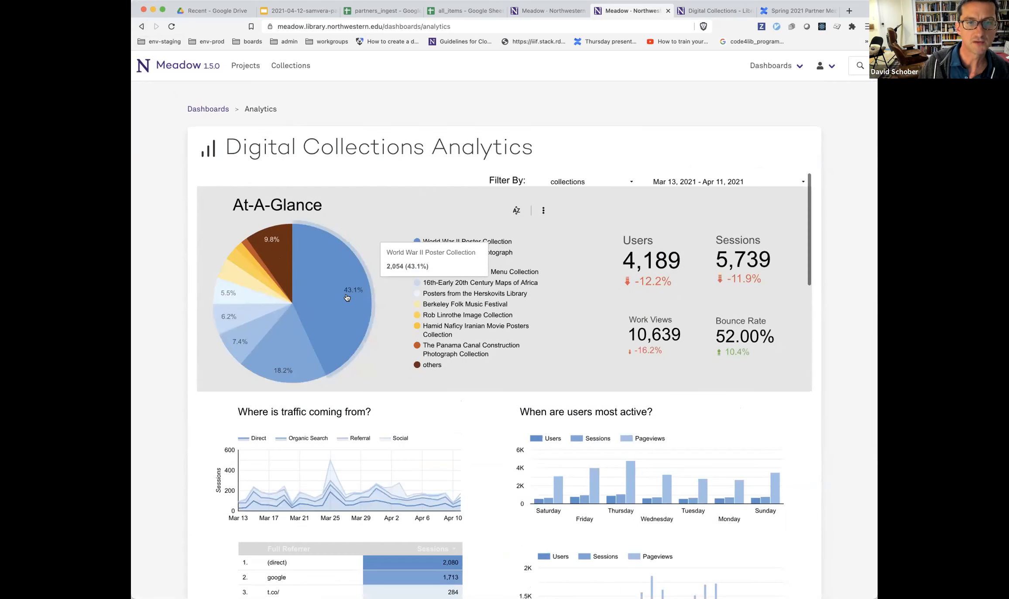
pyautogui.moveTo(278, 238)
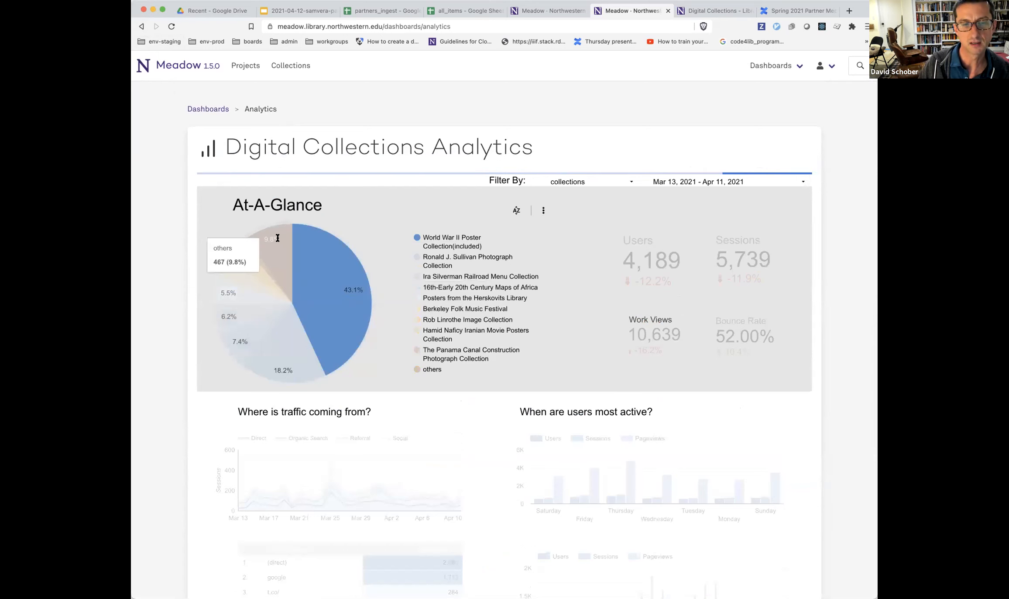
# Return to the Meadow home page and examine the recently updated collections and the works visibility chart.
pyautogui.click(185, 70)
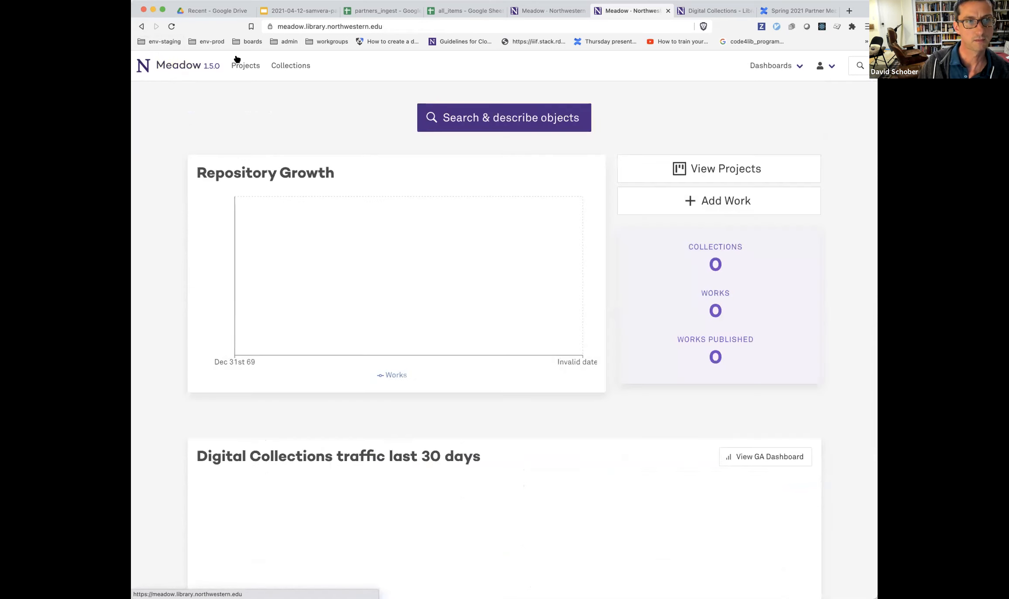
pyautogui.scroll(-10, 667, 493)
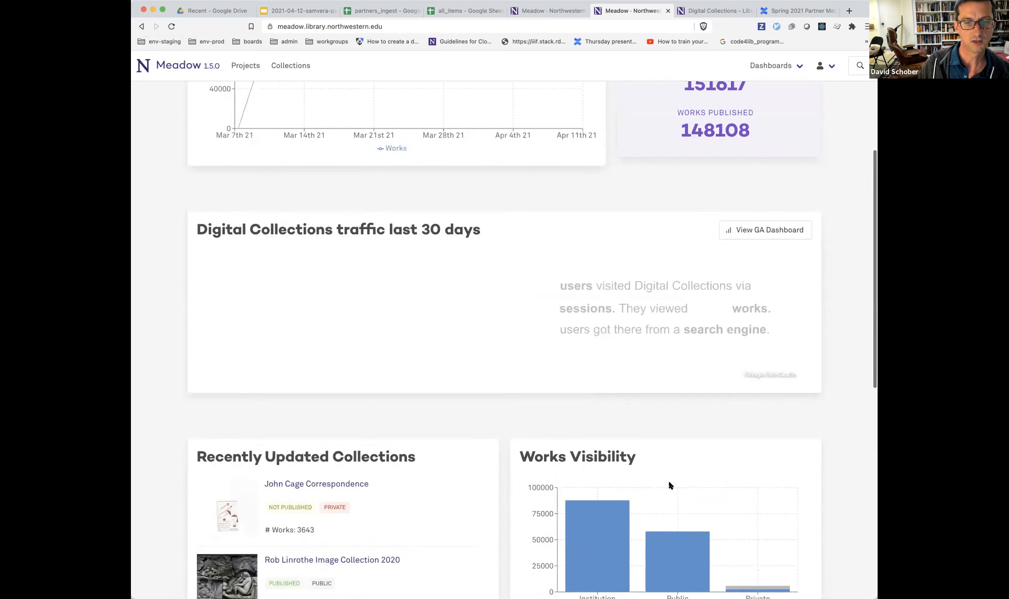
pyautogui.scroll(3, 671, 485)
pyautogui.scroll(-5, 671, 486)
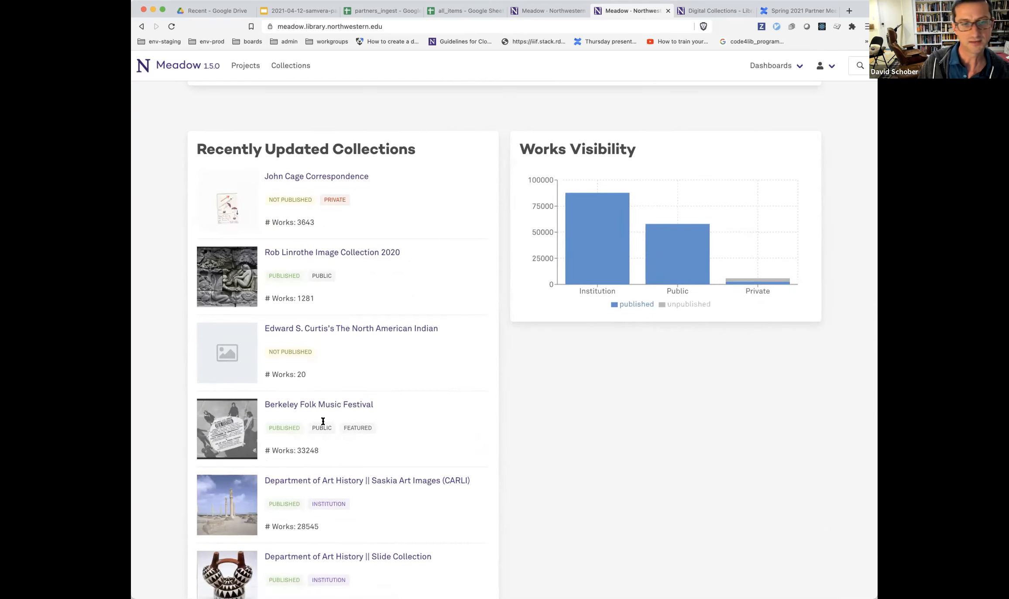
pyautogui.scroll(-2, 323, 422)
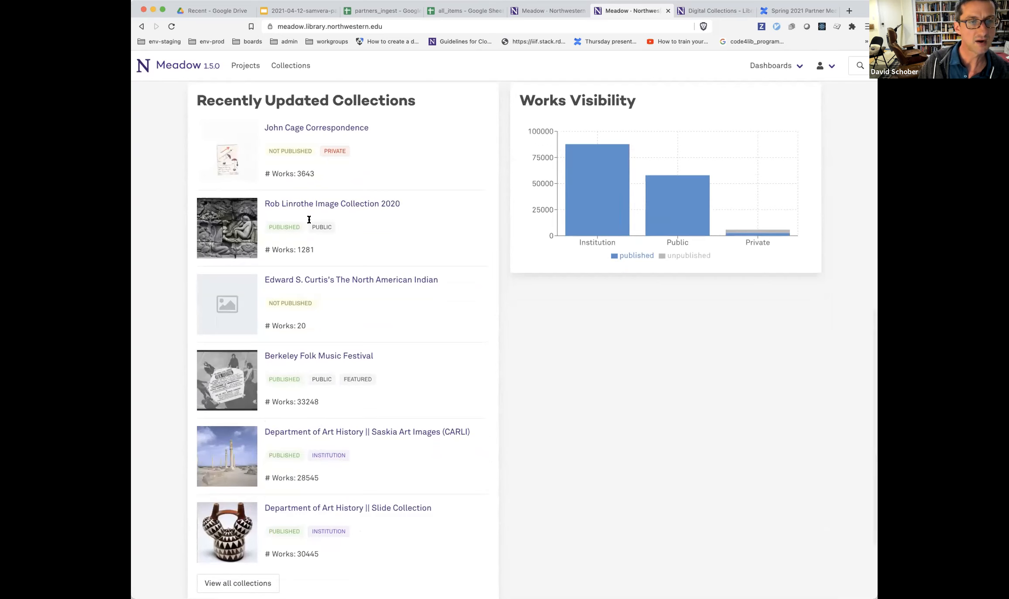
# Open the John Cage Correspondence collection's representative work and examine its image, identifiers and descriptive metadata fields.
pyautogui.click(307, 127)
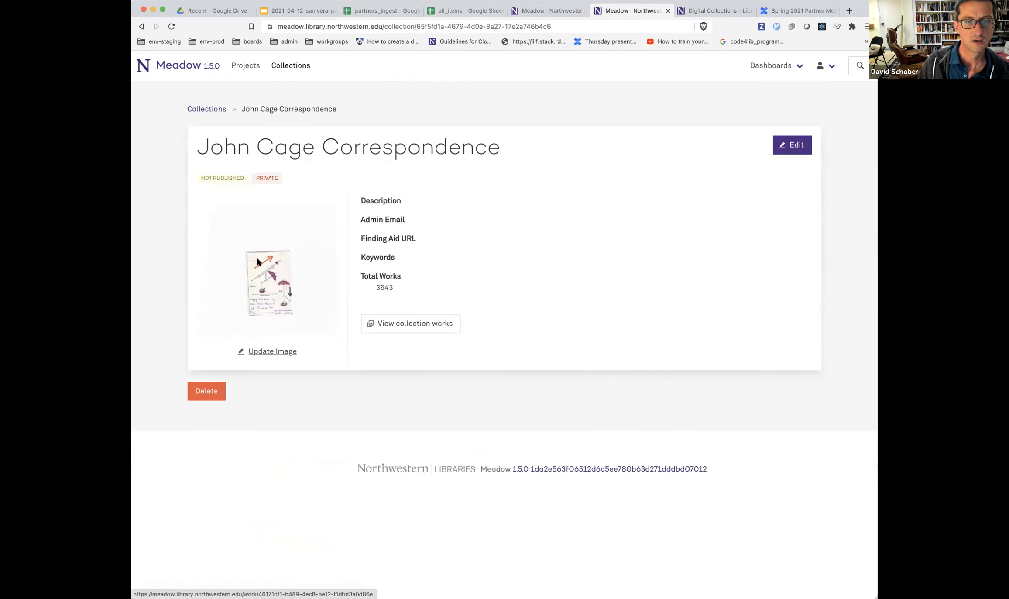
pyautogui.click(257, 259)
pyautogui.scroll(-3, 392, 364)
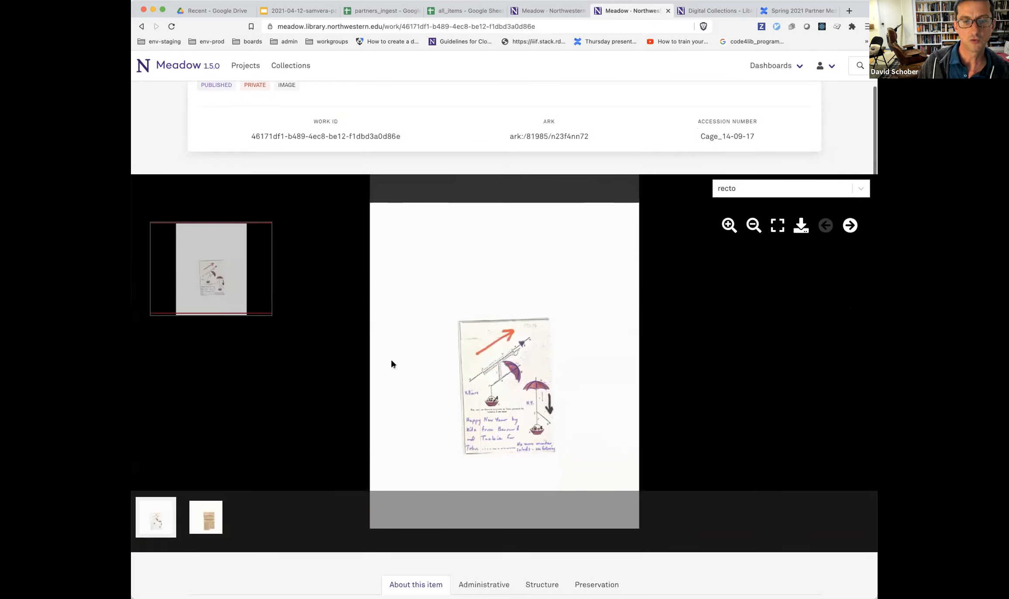
pyautogui.scroll(2, 500, 422)
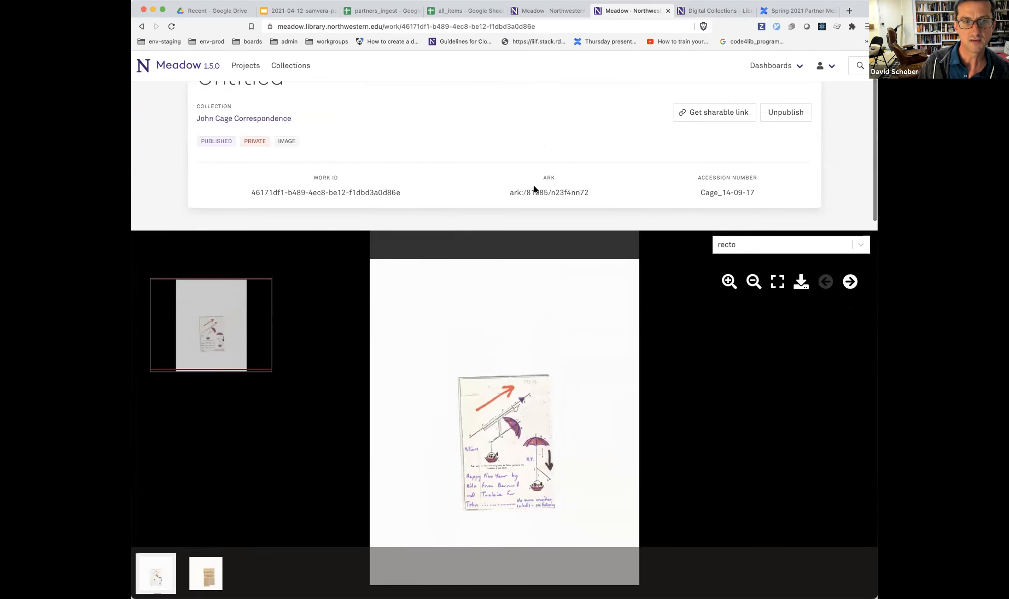
pyautogui.scroll(2, 534, 188)
pyautogui.scroll(-10, 534, 189)
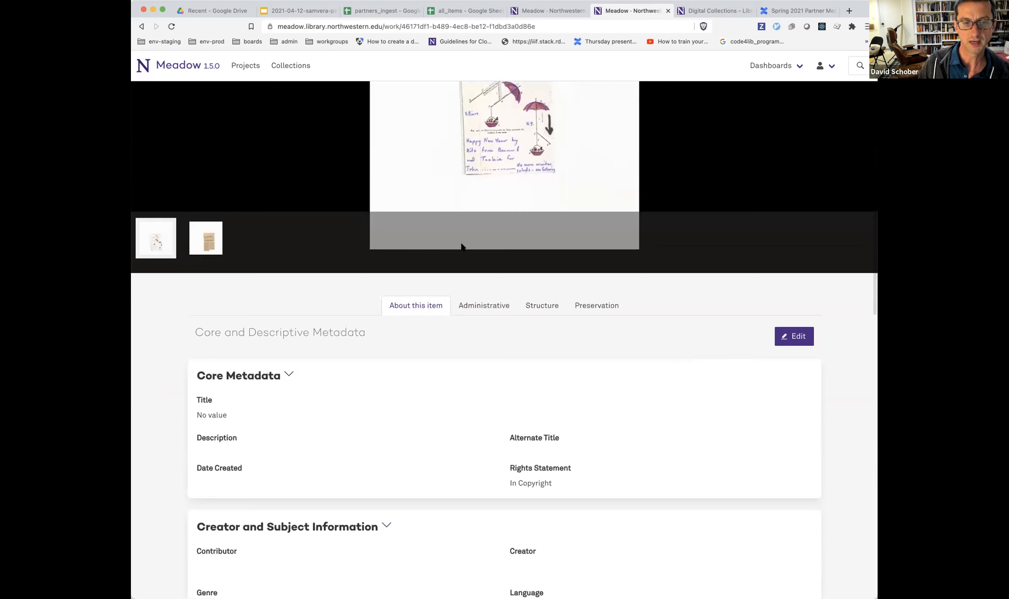
pyautogui.scroll(-4, 463, 529)
pyautogui.scroll(1, 463, 529)
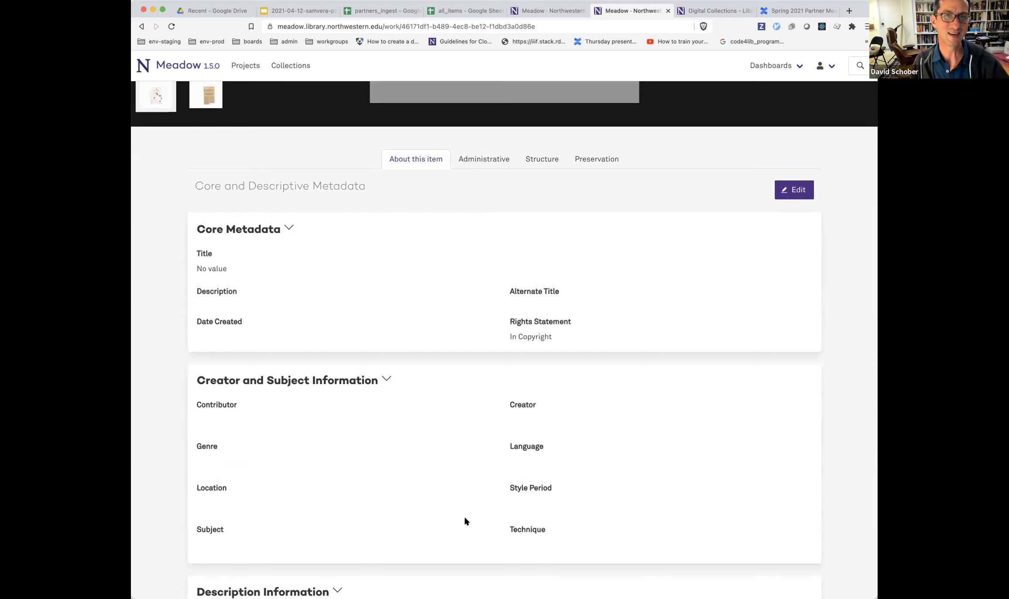
pyautogui.scroll(10, 464, 515)
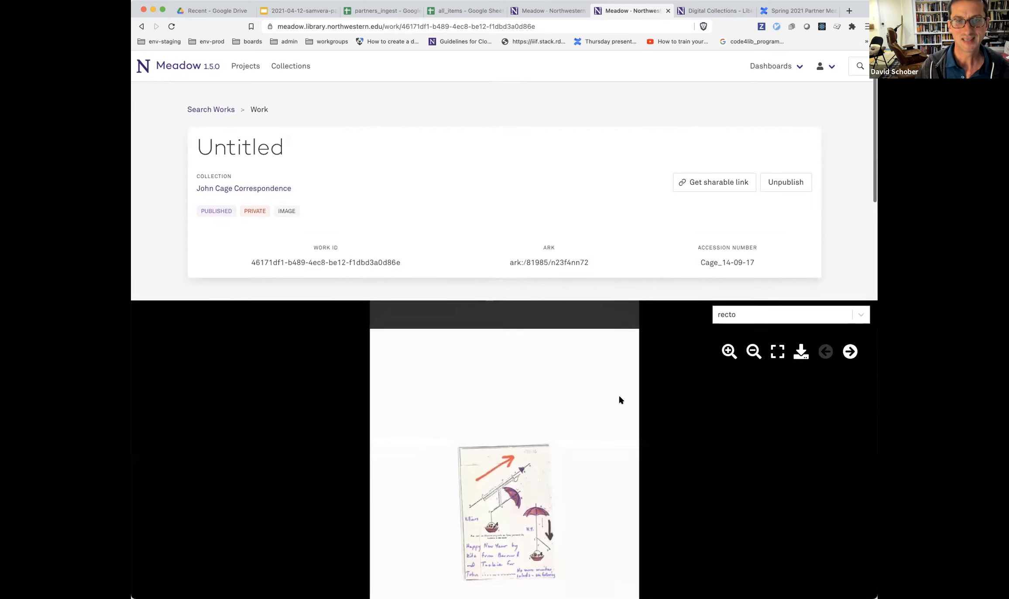
# Switch to the Meadow staging site and turn off its development background color.
pyautogui.click(562, 9)
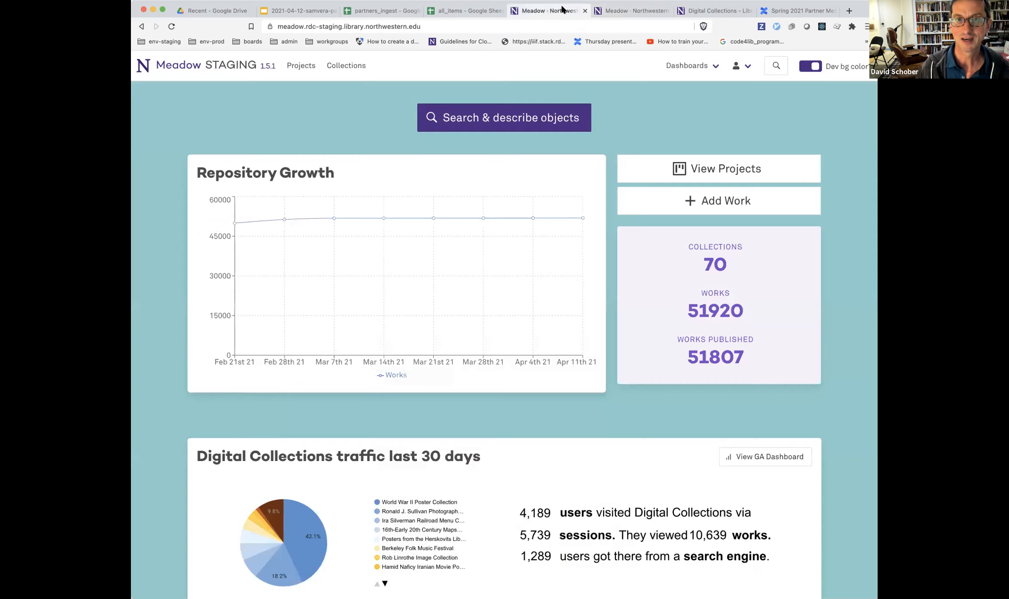
pyautogui.click(810, 66)
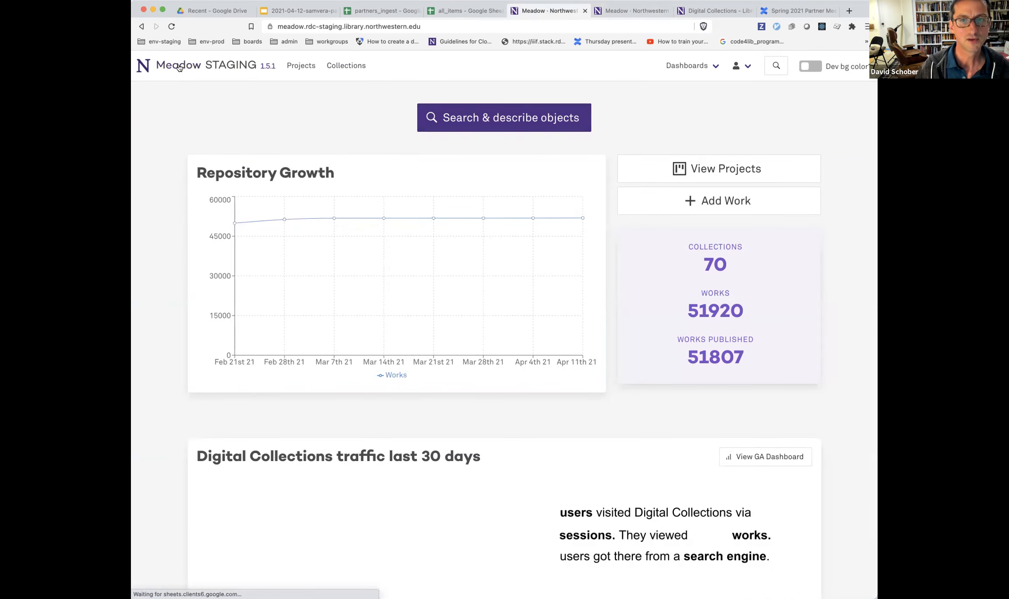
# Search the staging projects for "03" and open the 2021-03-12-partners_demo project.
pyautogui.click(733, 166)
pyautogui.click(427, 253)
pyautogui.write('03')
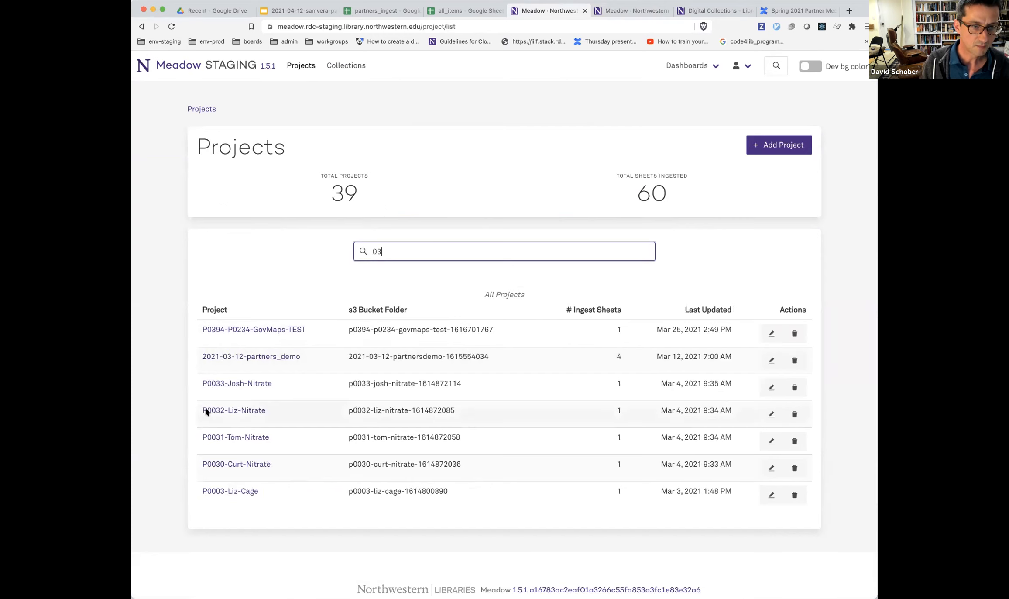
pyautogui.click(225, 358)
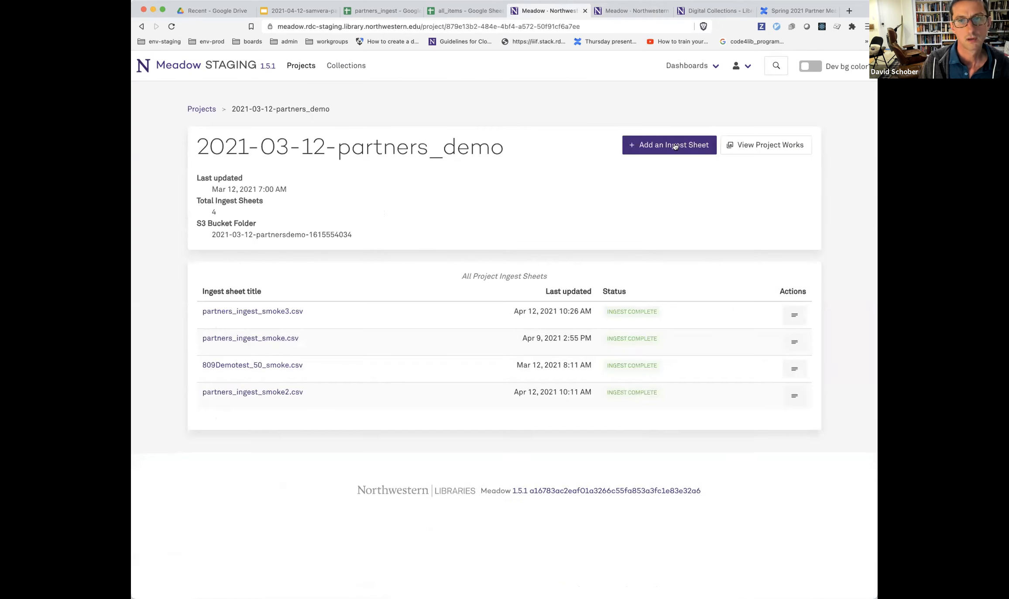
# Add an ingest sheet to the project by uploading partners_ingest.csv, checking its contents in the partners_ingest spreadsheet beforehand.
pyautogui.click(674, 146)
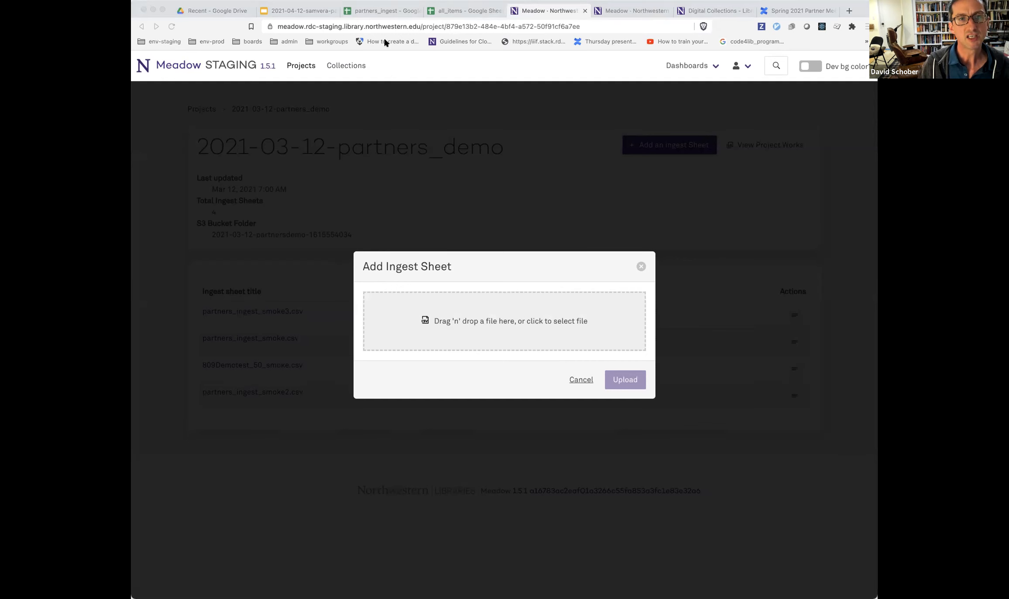
pyautogui.click(376, 9)
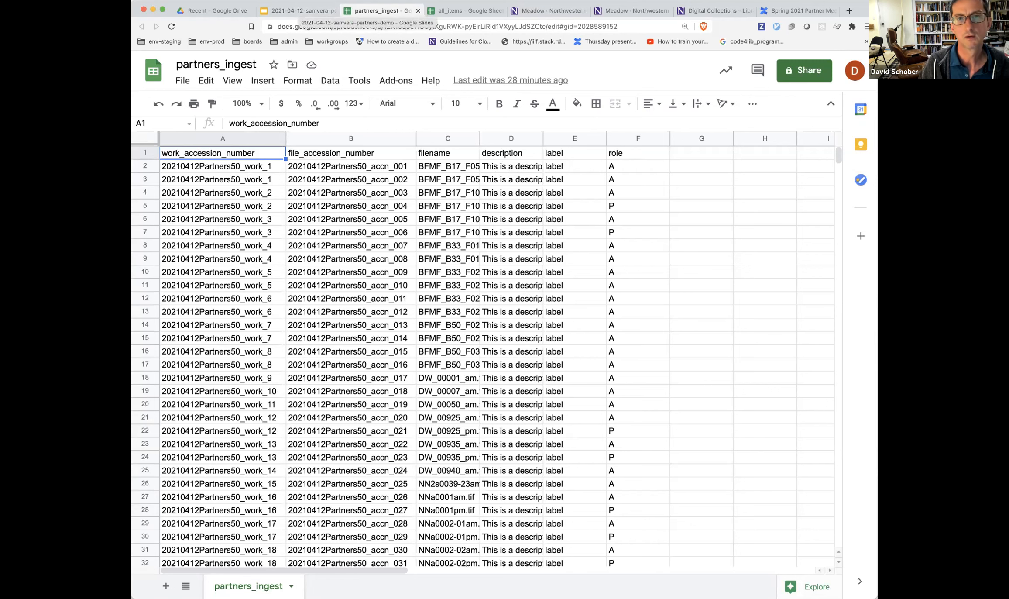
pyautogui.click(536, 13)
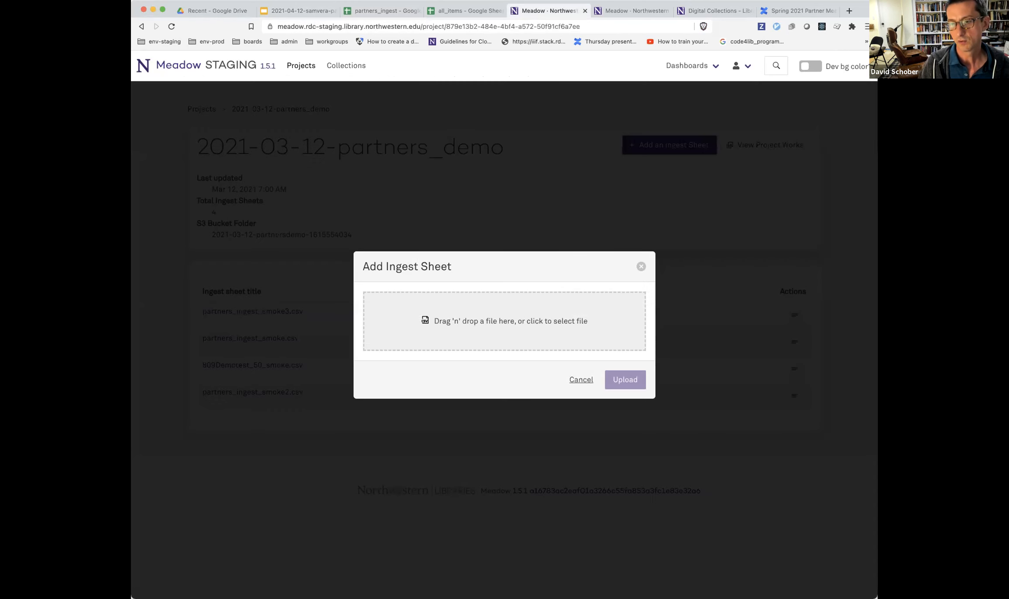
pyautogui.moveTo(835, 478); pyautogui.dragTo(519, 317)
pyautogui.click(642, 407)
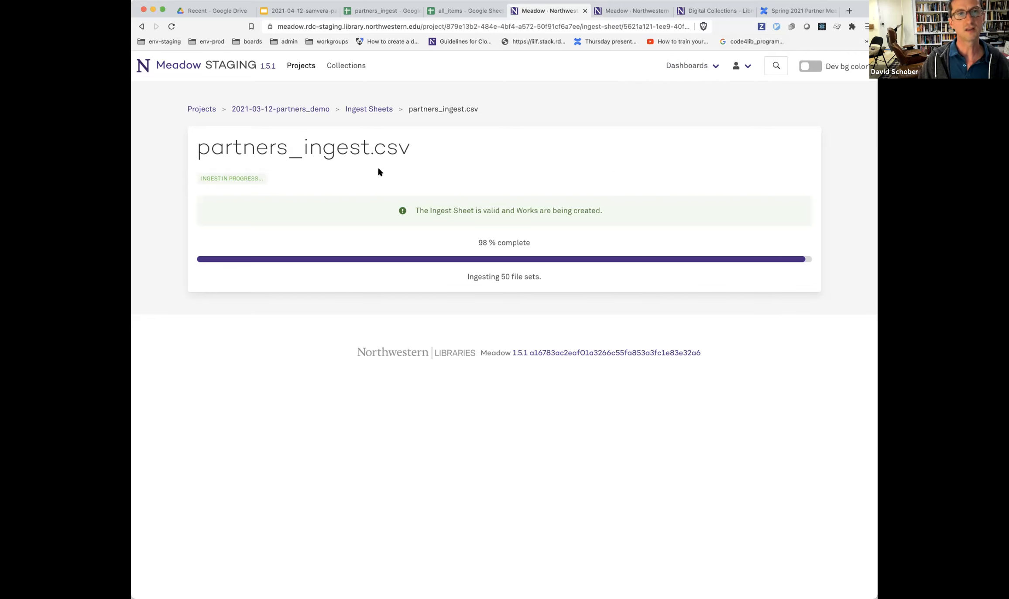
# Go back to the 2021-03-12-partners_demo project page to check the status of its ingest sheets.
pyautogui.click(289, 71)
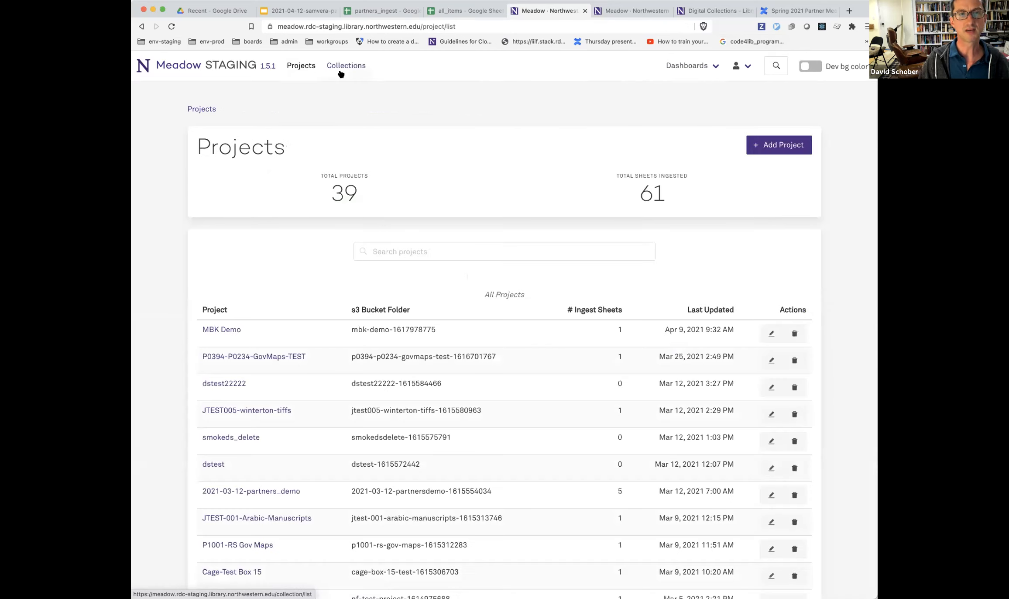
pyautogui.click(142, 26)
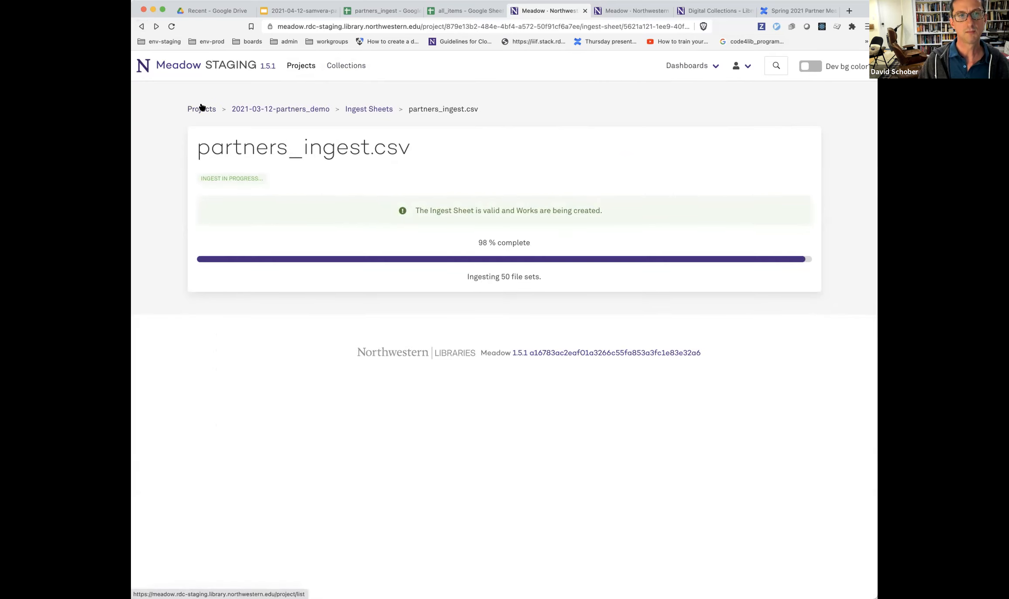
pyautogui.click(264, 110)
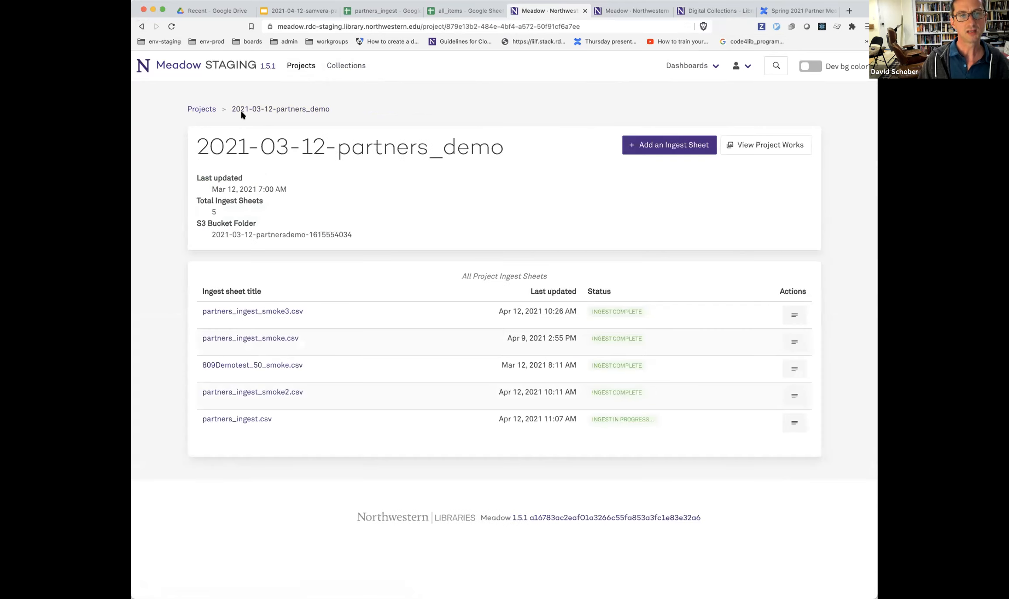